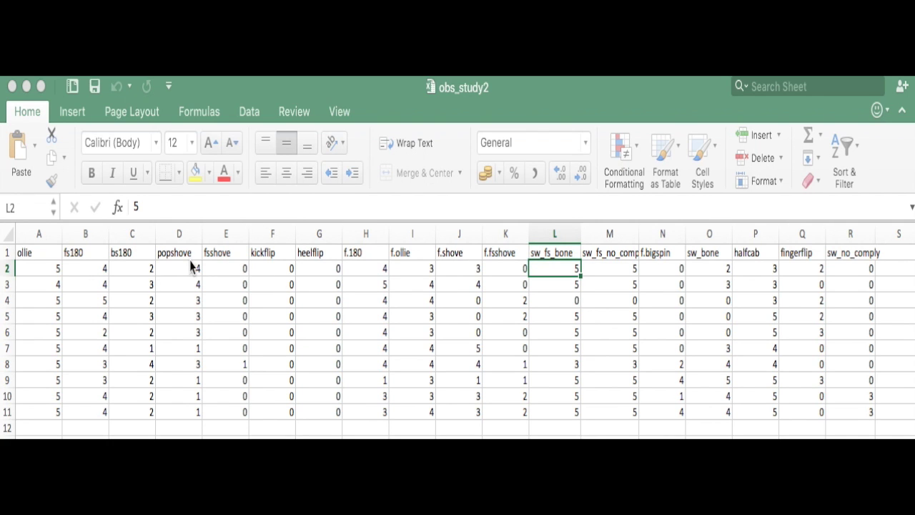
{"action": "left_click", "coordinate": [29, 252]}
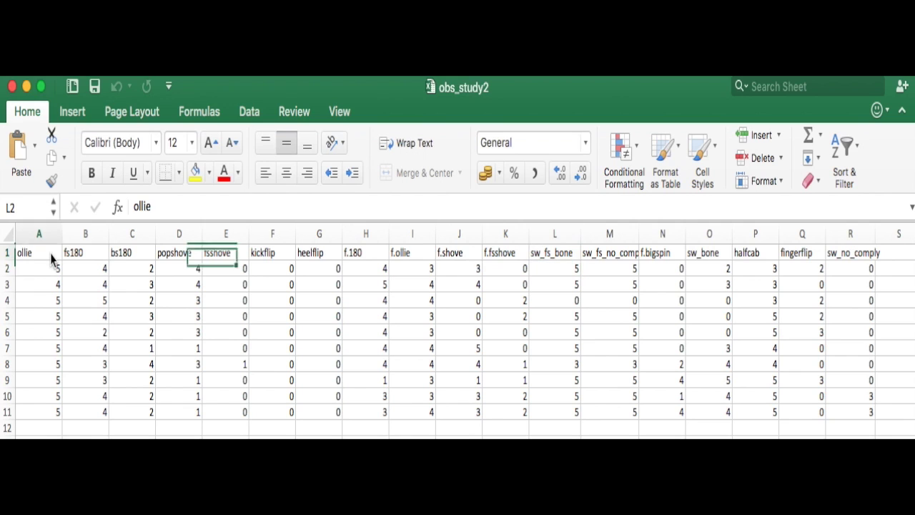
{"action": "left_click", "coordinate": [78, 253]}
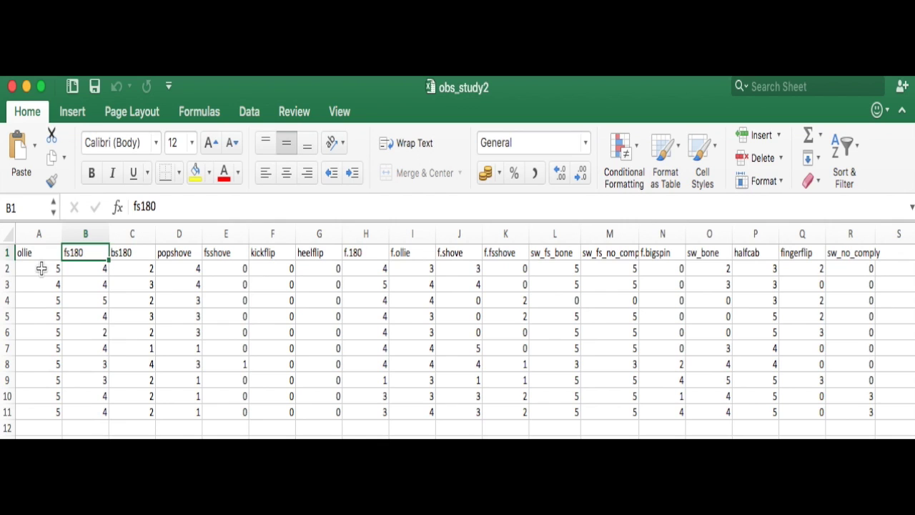
{"action": "left_click", "coordinate": [42, 270]}
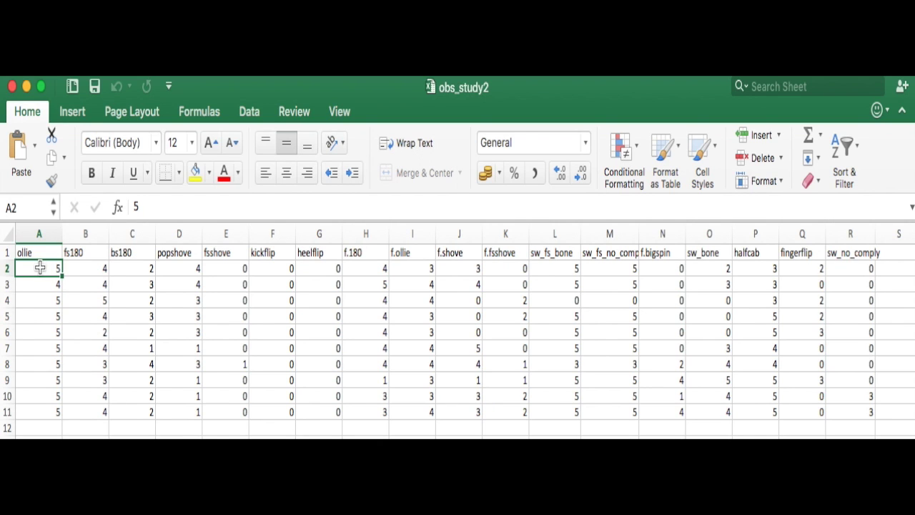
{"action": "left_click", "coordinate": [87, 269]}
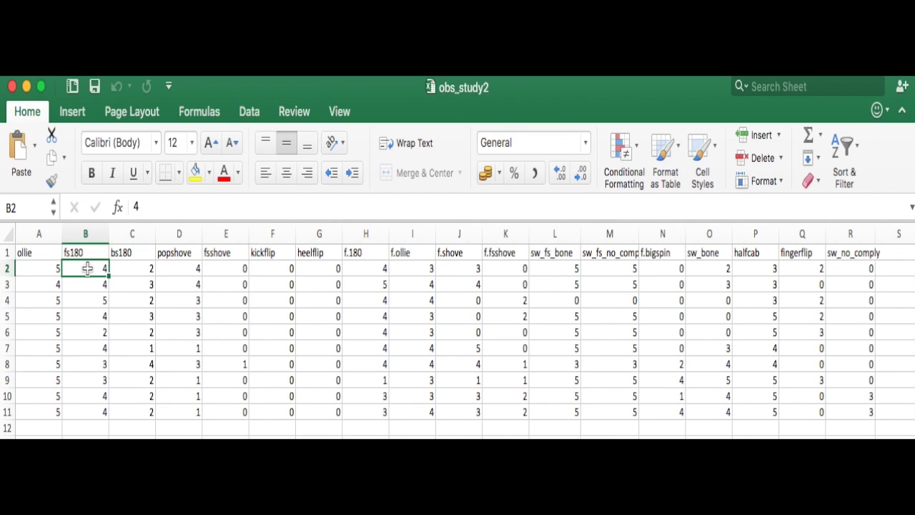
{"action": "left_click", "coordinate": [40, 269]}
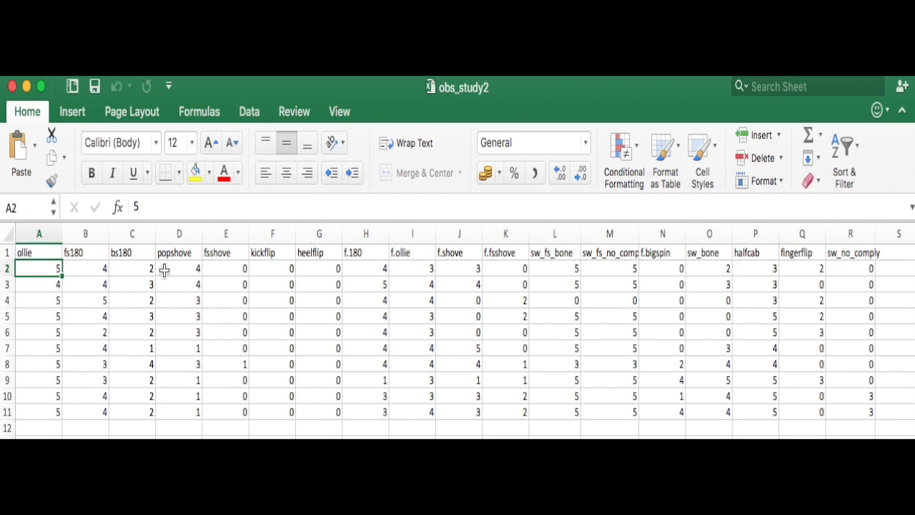
{"action": "left_click", "coordinate": [83, 269]}
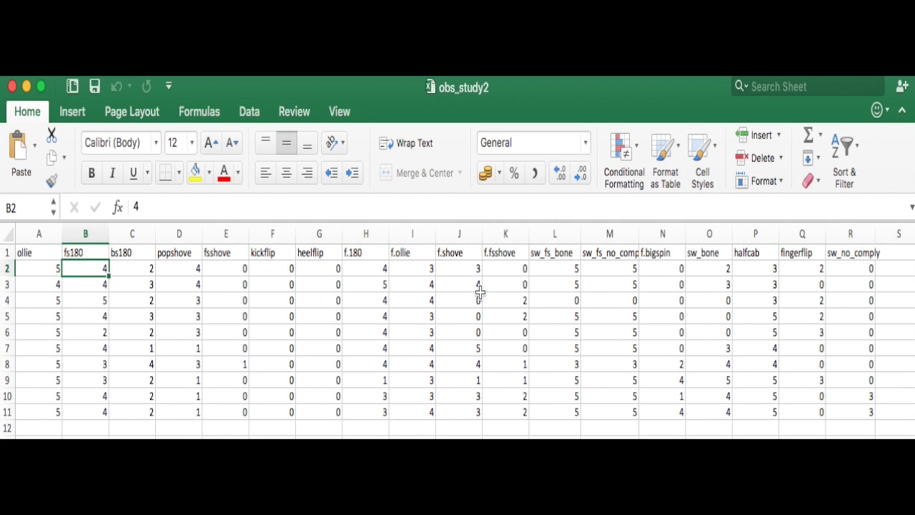
{"action": "left_click", "coordinate": [567, 267]}
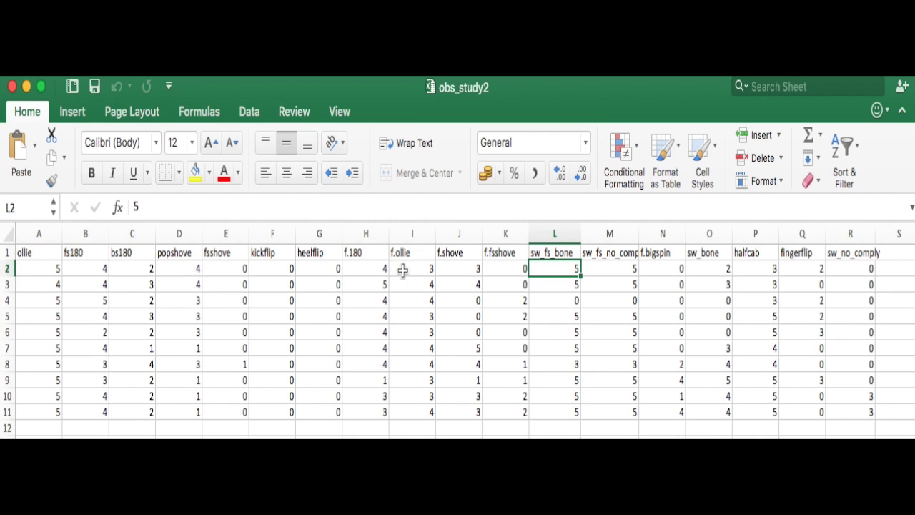
{"action": "left_click", "coordinate": [50, 269]}
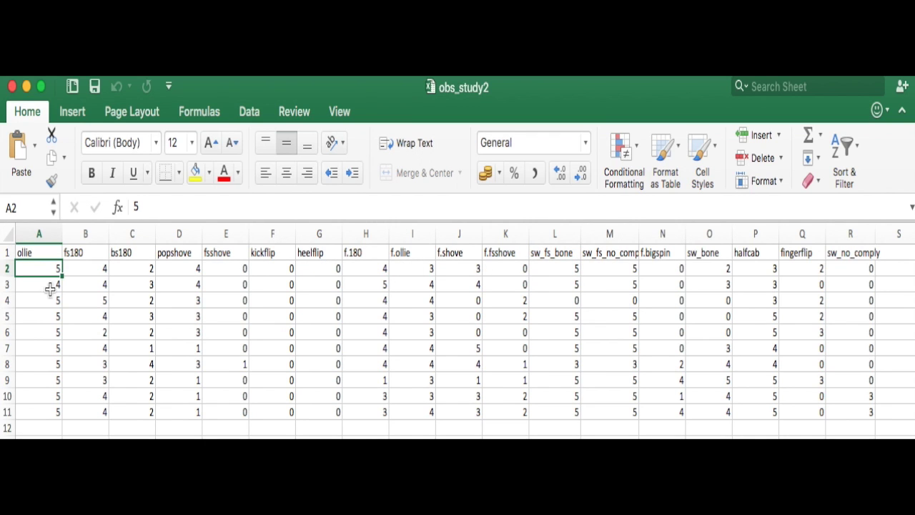
{"action": "left_click", "coordinate": [46, 286]}
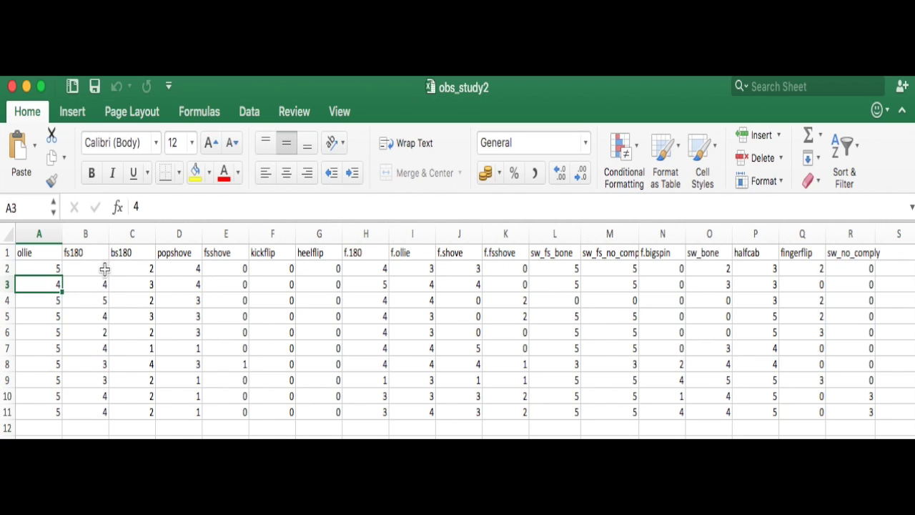
{"action": "left_click", "coordinate": [94, 267]}
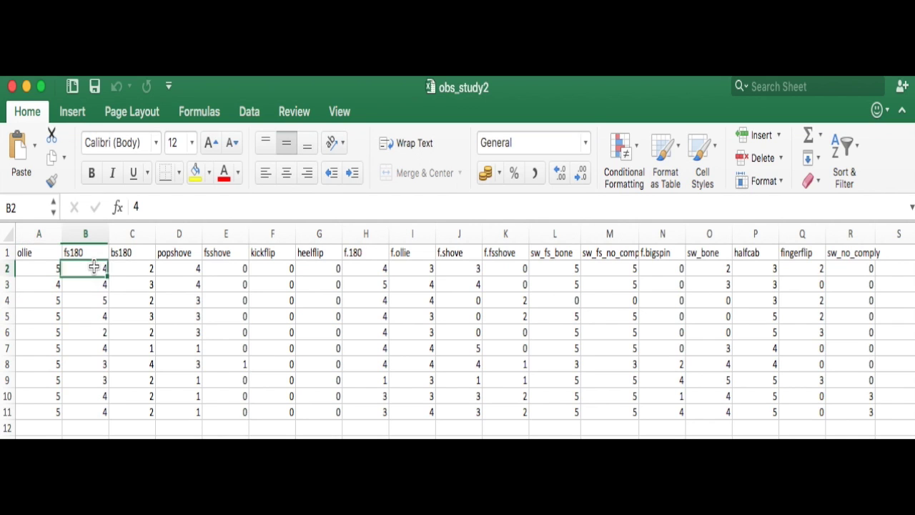
{"action": "left_click", "coordinate": [137, 268]}
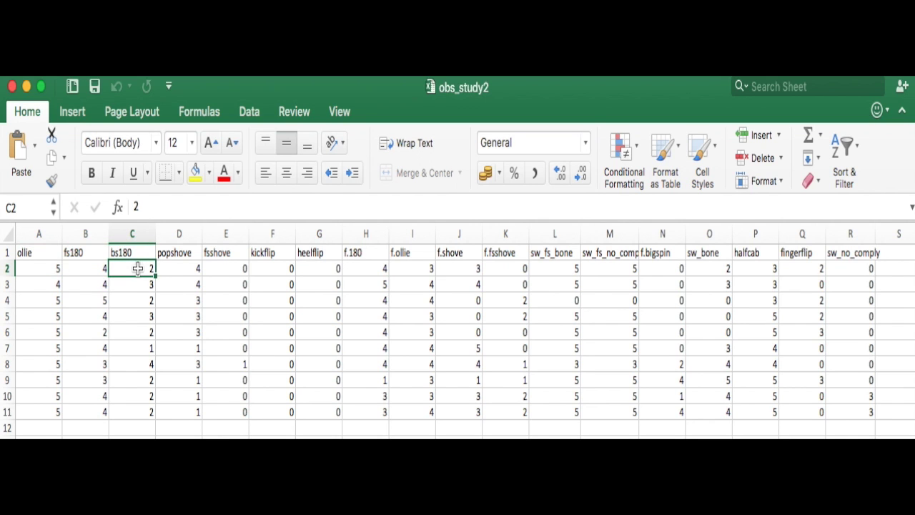
{"action": "left_click", "coordinate": [169, 271]}
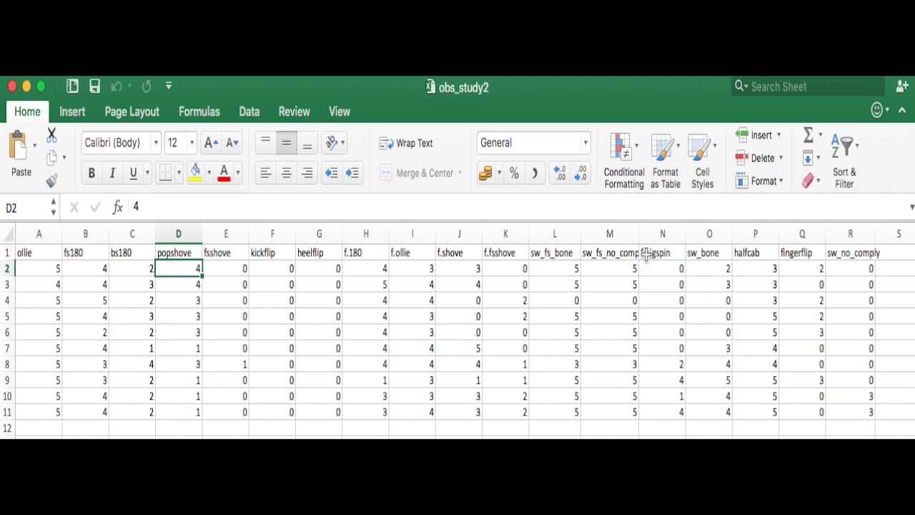
{"action": "left_click", "coordinate": [712, 254]}
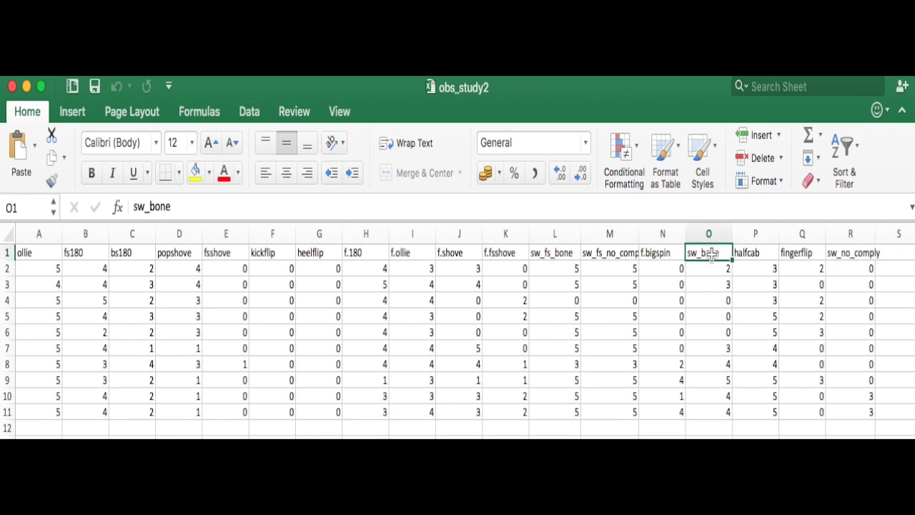